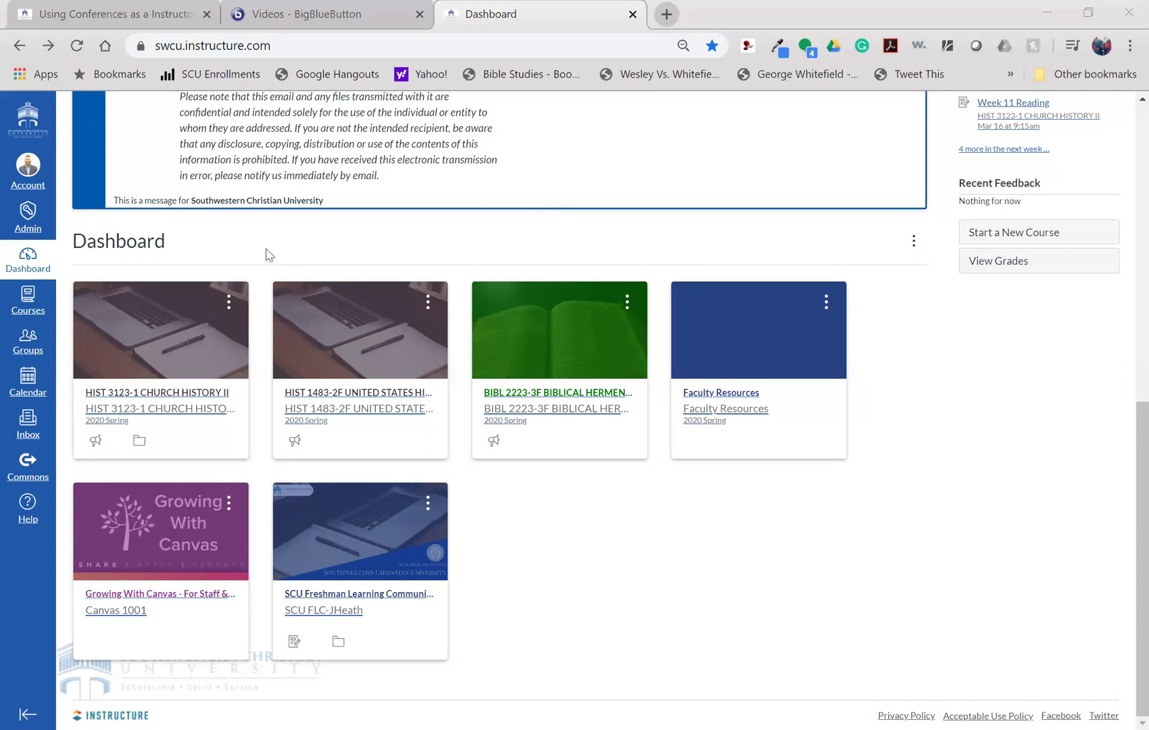
# Open the HIST 3123-1 Church History II course from its Dashboard card
pyautogui.click(138, 407)
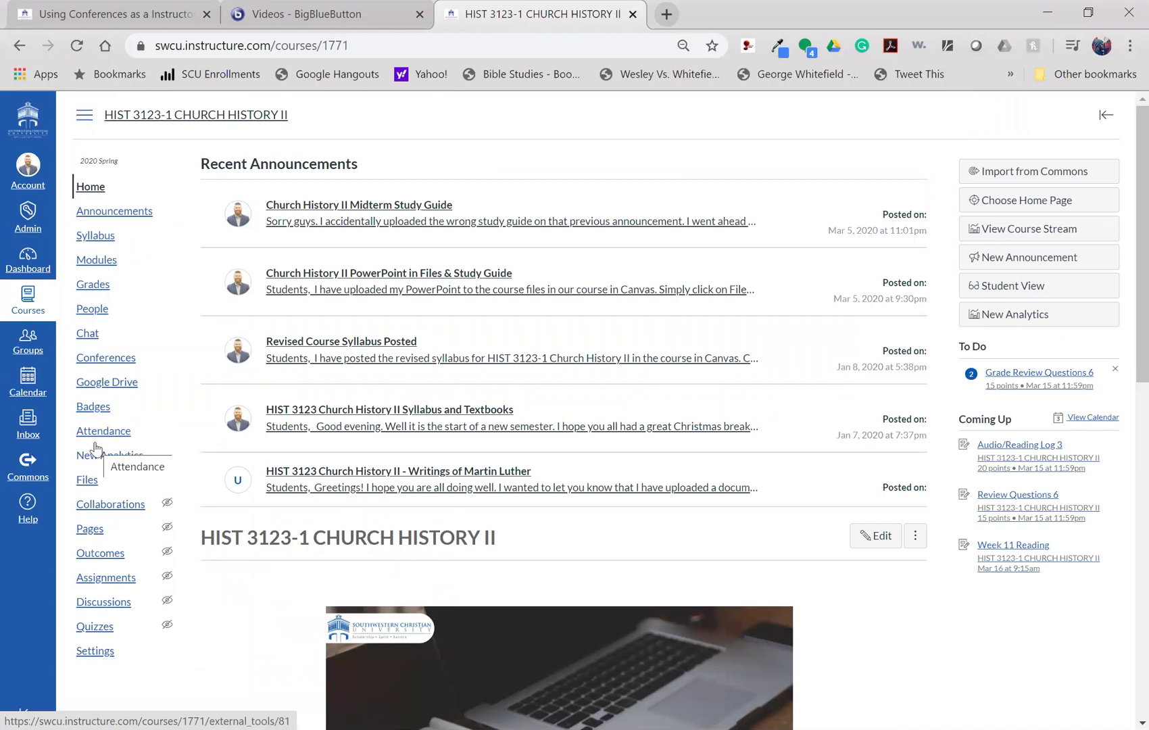
# Go to the course's Conferences page from the course navigation
pyautogui.click(101, 365)
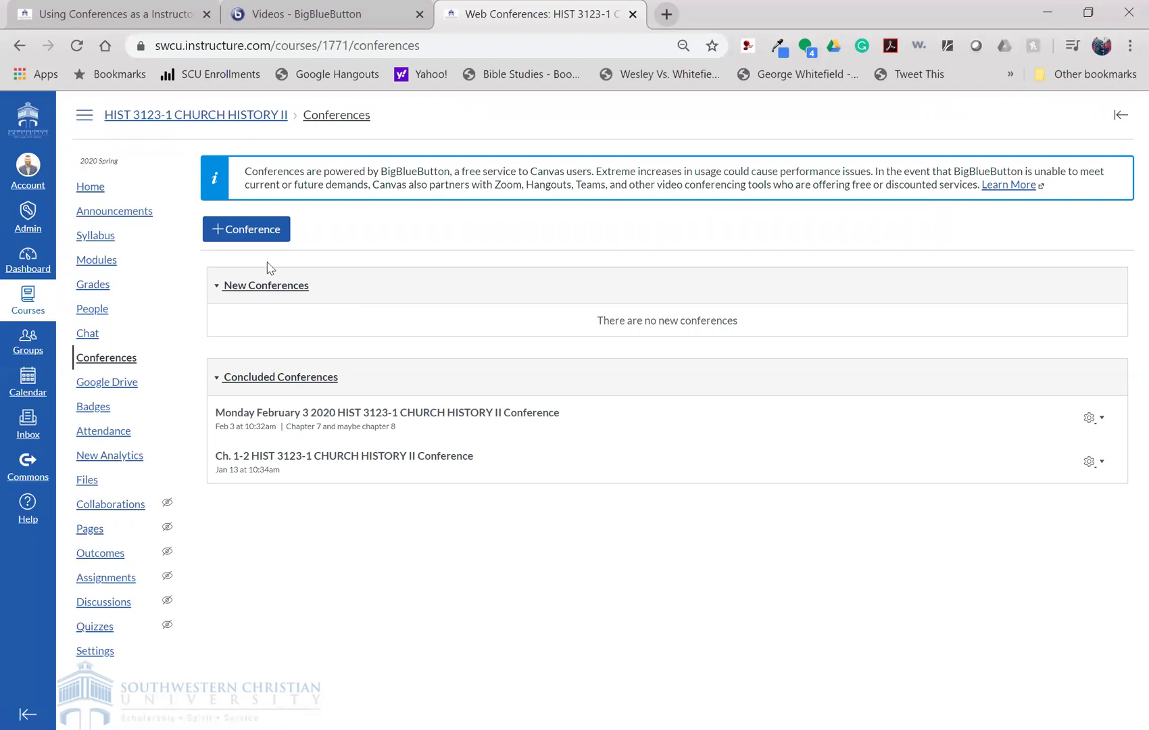
# Start a new conference and prefix its default name with 'March 16' instead of 'Week 3'
pyautogui.click(241, 232)
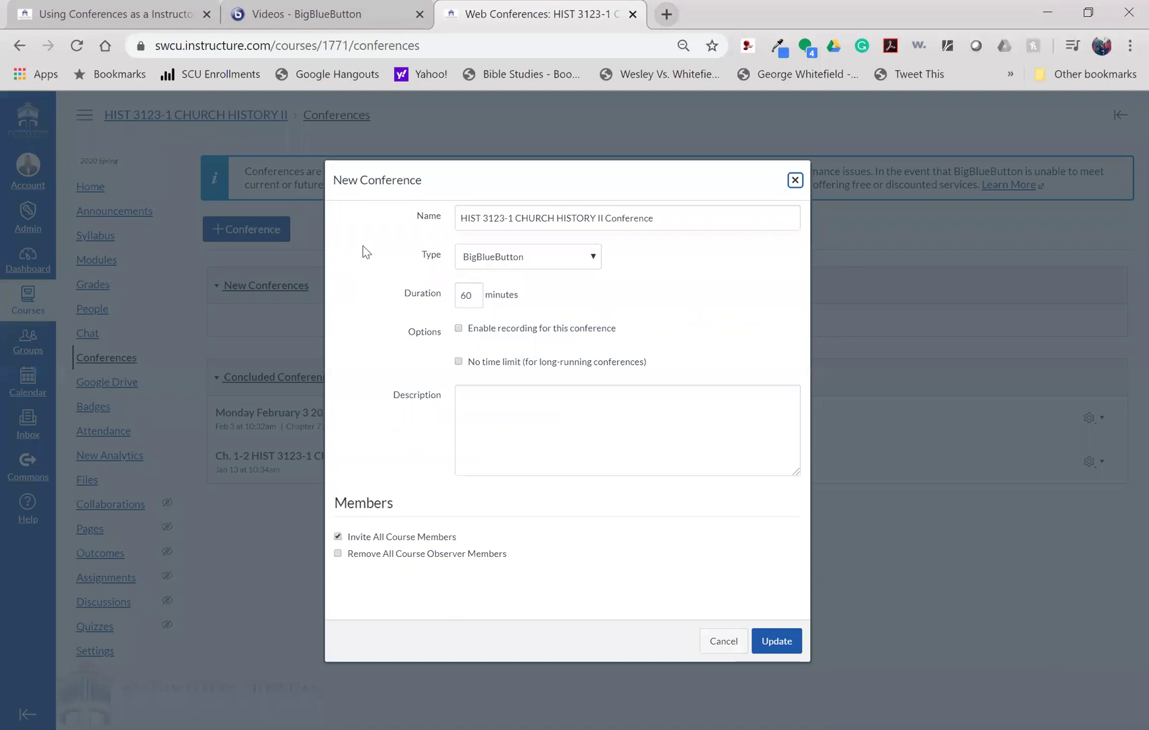
pyautogui.click(460, 221)
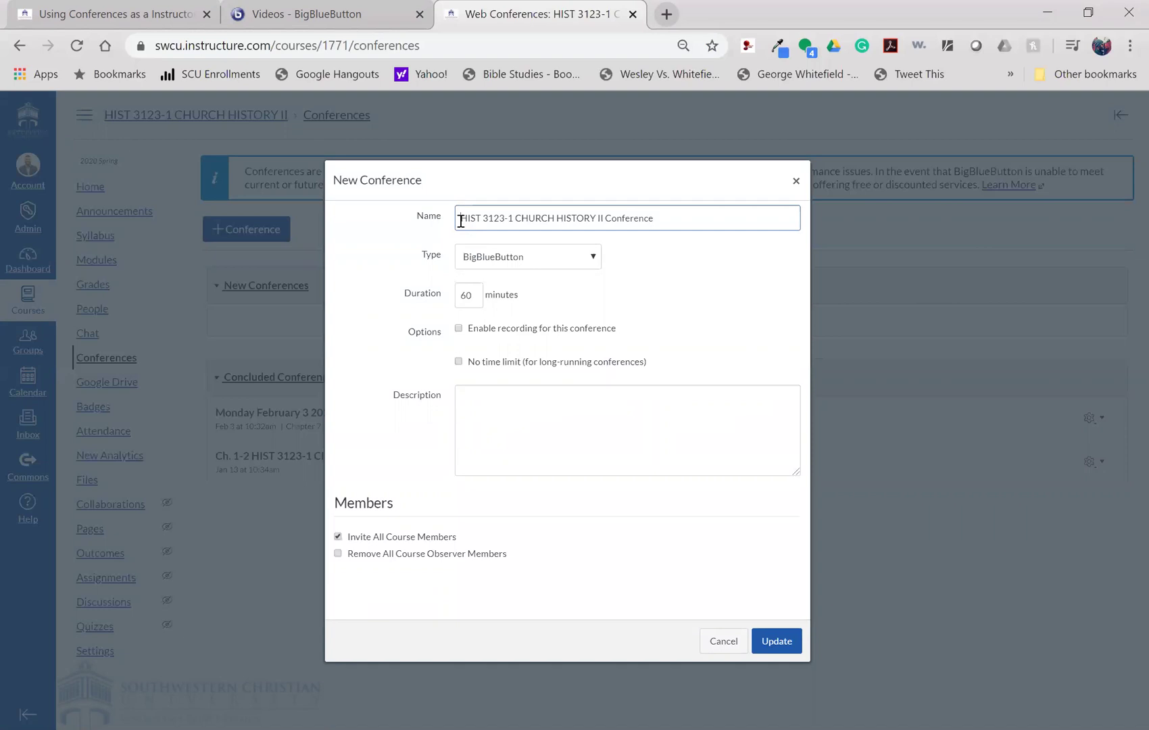
pyautogui.write('Week 3')
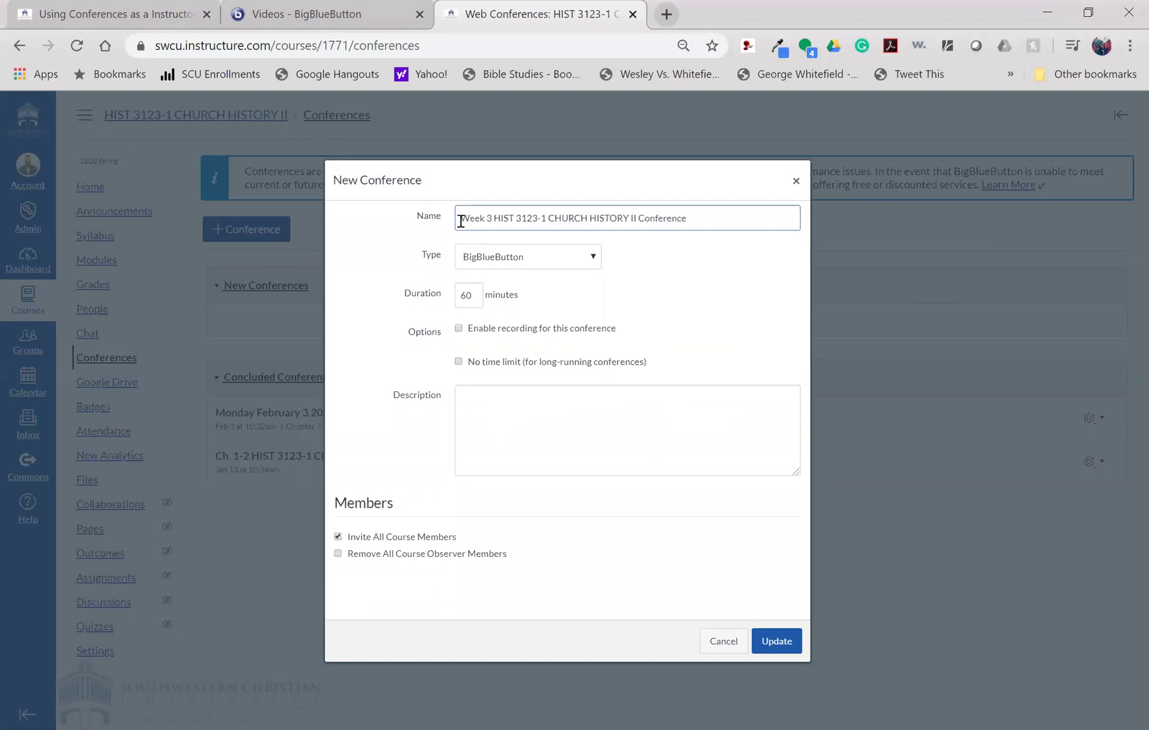
pyautogui.press('BackSpace')
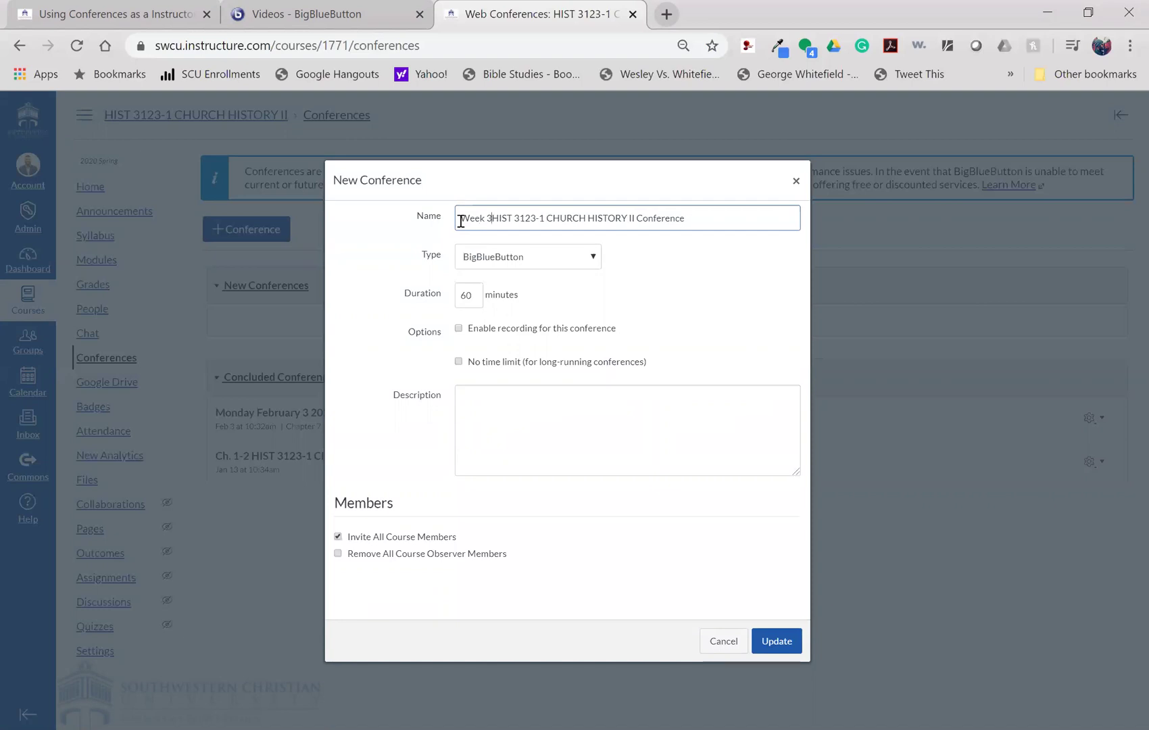
pyautogui.press('BackSpace')
pyautogui.press('BackSpace')
pyautogui.press('BackSpace')
pyautogui.press('BackSpace')
pyautogui.press('BackSpace')
pyautogui.press('BackSpace')
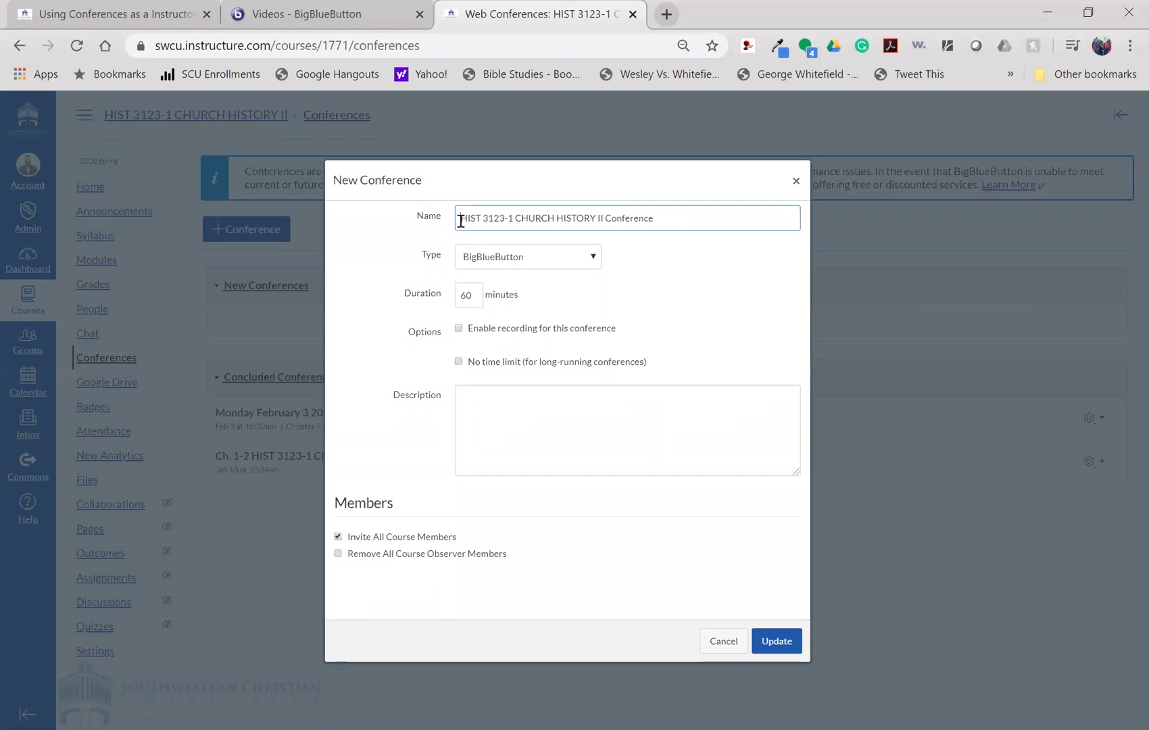
pyautogui.write('March 1')
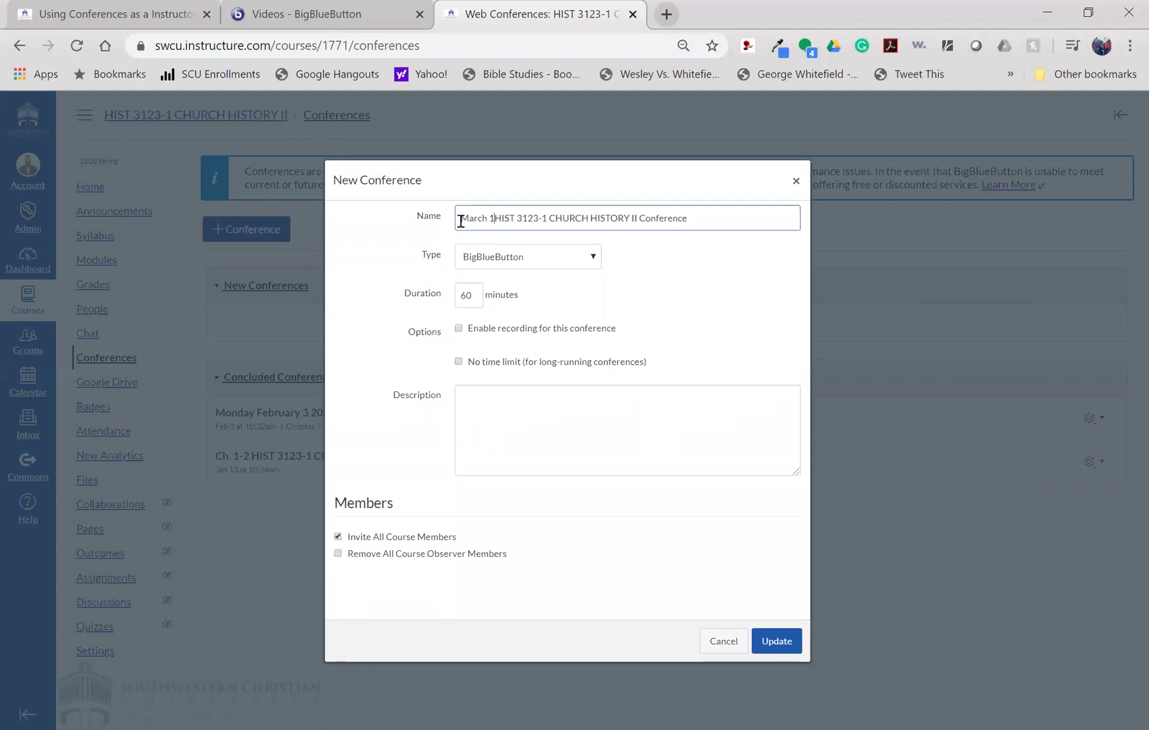
pyautogui.write('6')
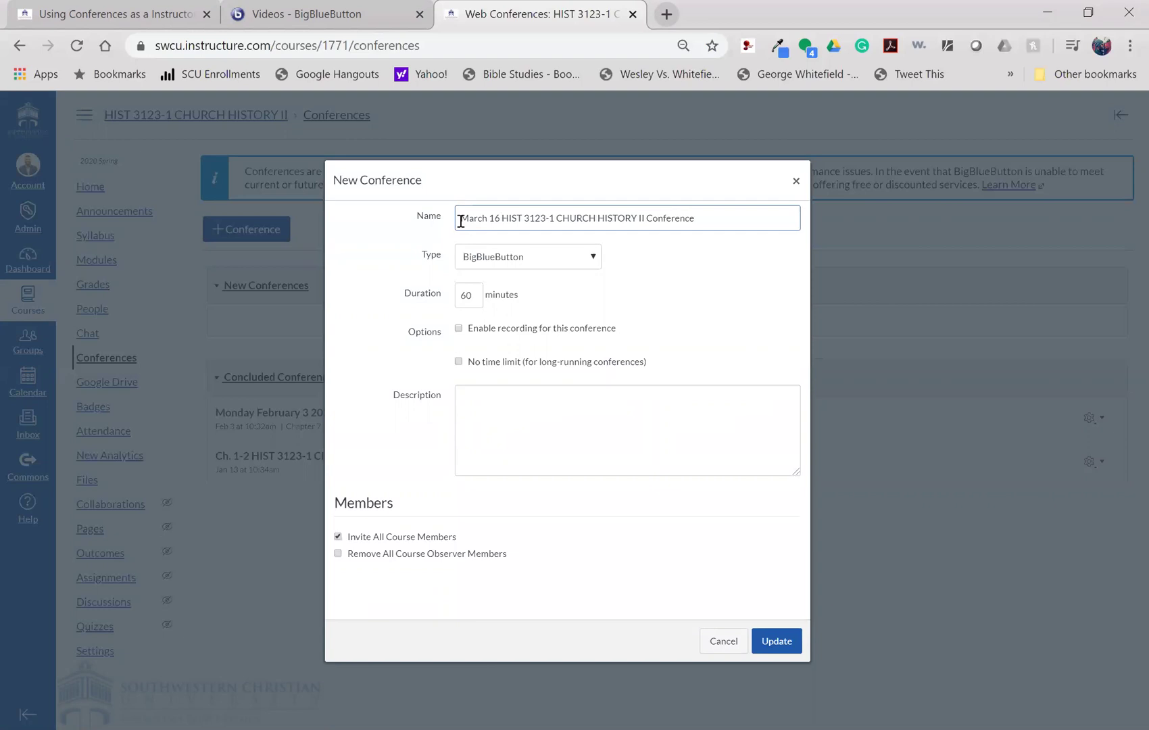
# Keep BigBlueButton as the type, enable recording, and tick No time limit
pyautogui.click(483, 261)
pyautogui.click(484, 260)
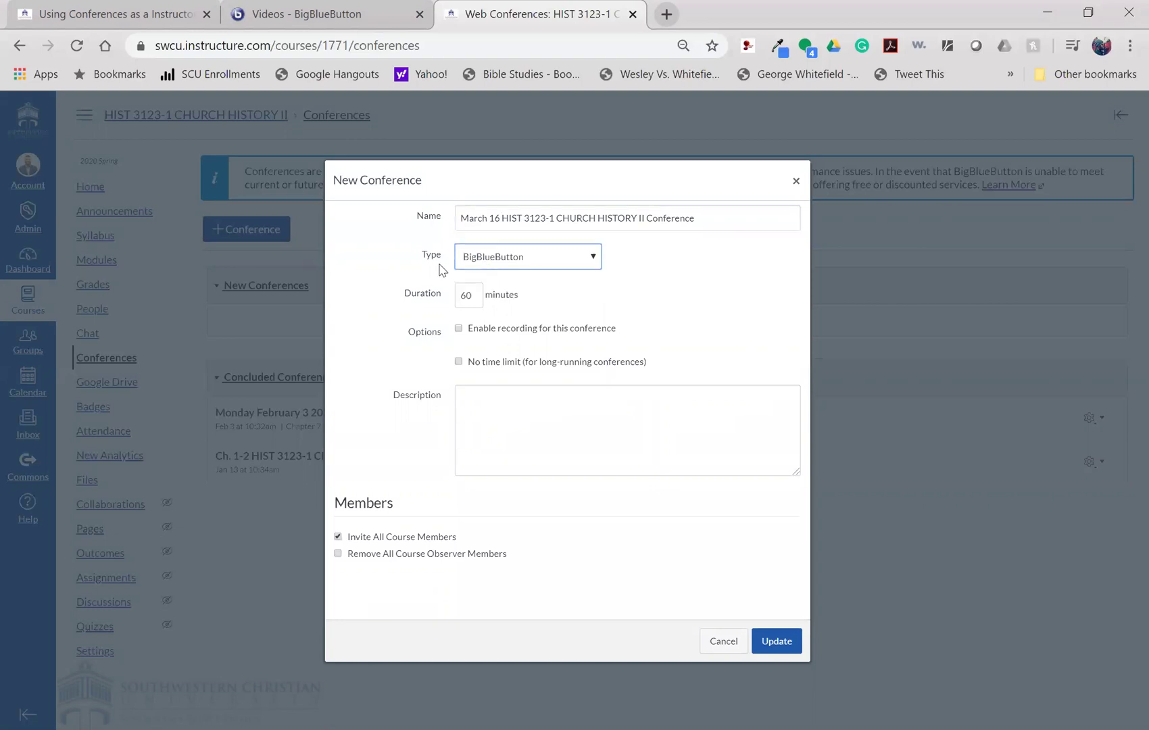
pyautogui.click(459, 329)
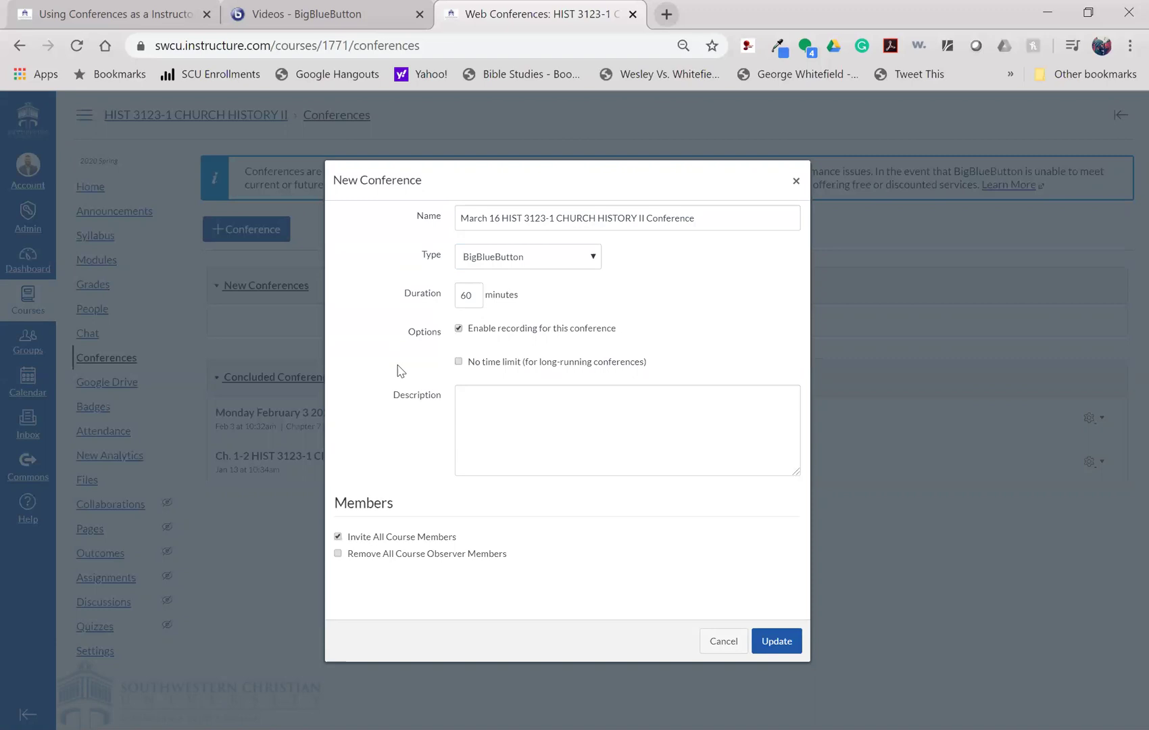
pyautogui.click(458, 362)
pyautogui.click(468, 405)
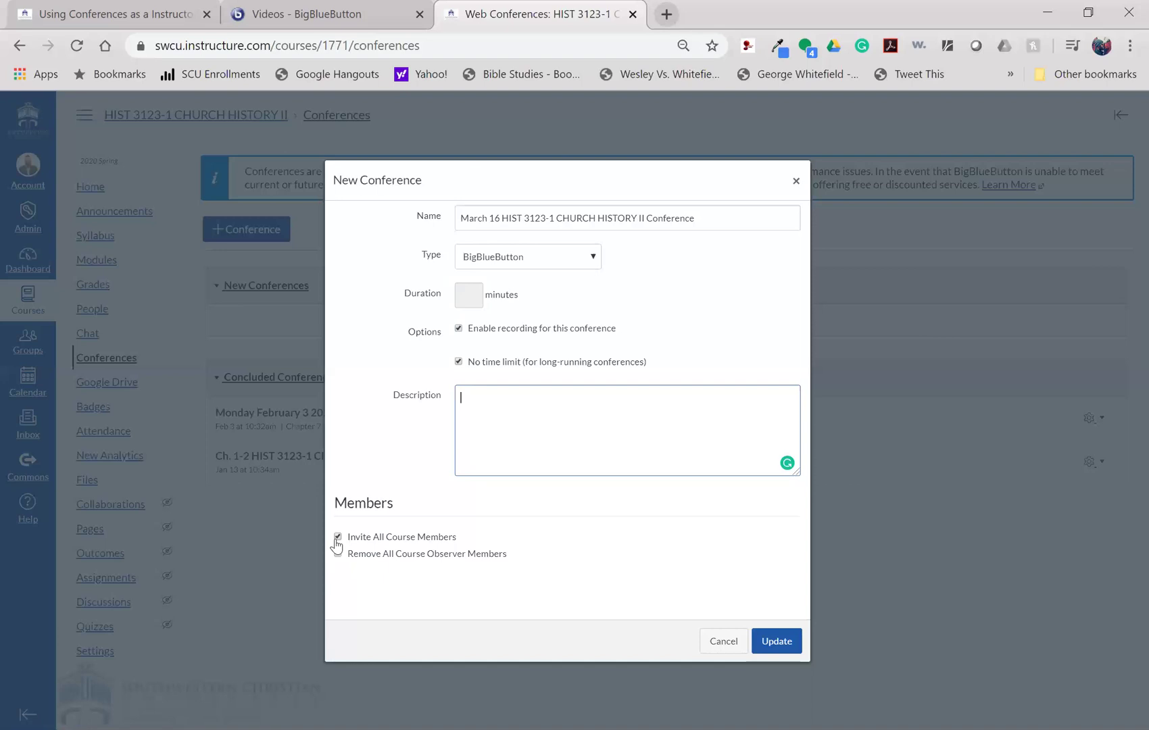
# Stop inviting all course members and save the conference with Update
pyautogui.click(337, 537)
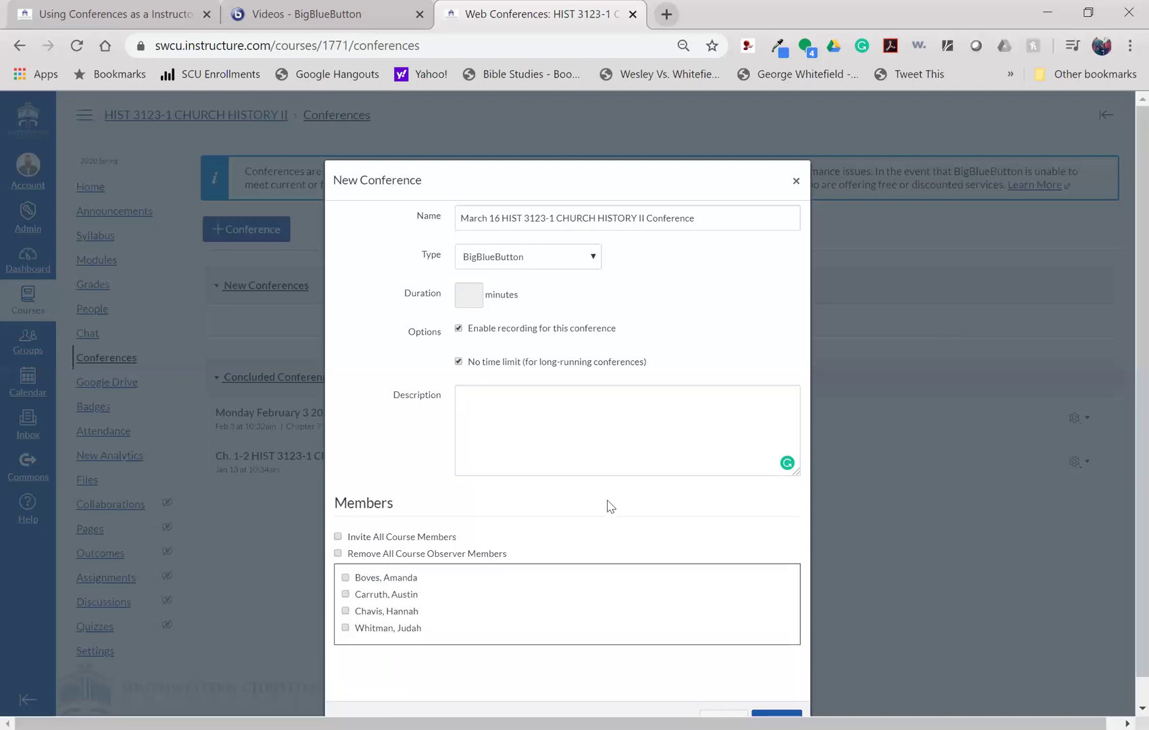
pyautogui.scroll(-1, 610, 506)
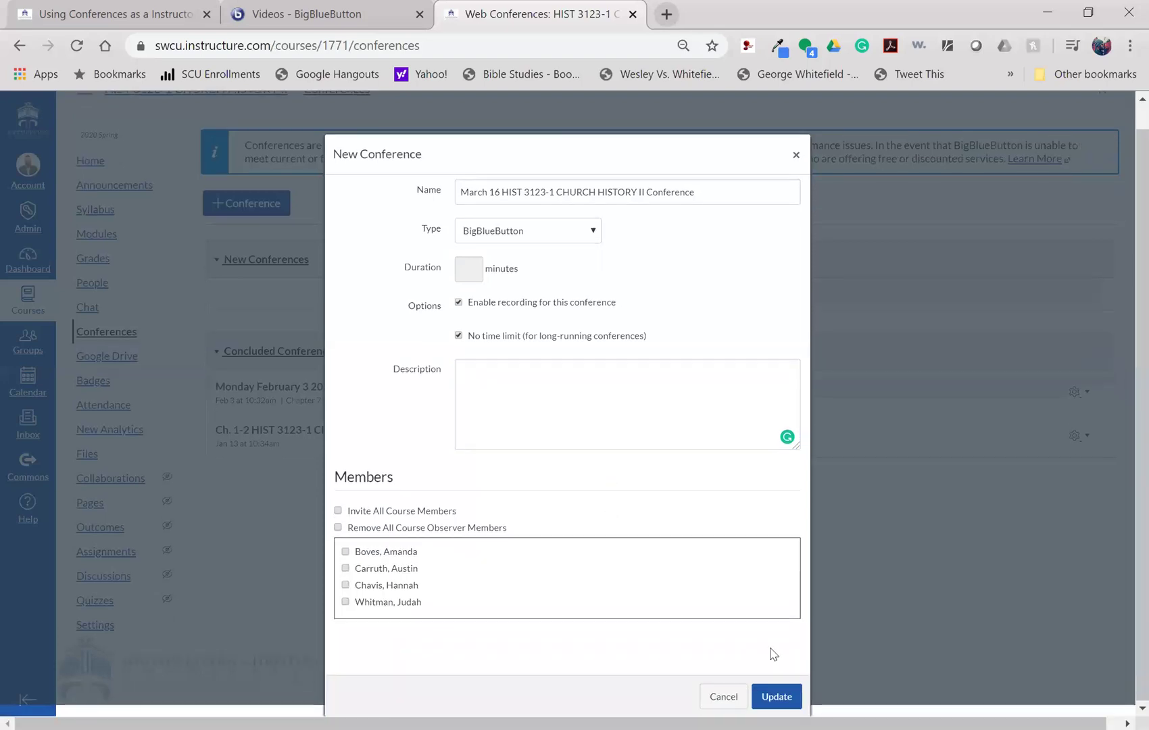
pyautogui.click(770, 698)
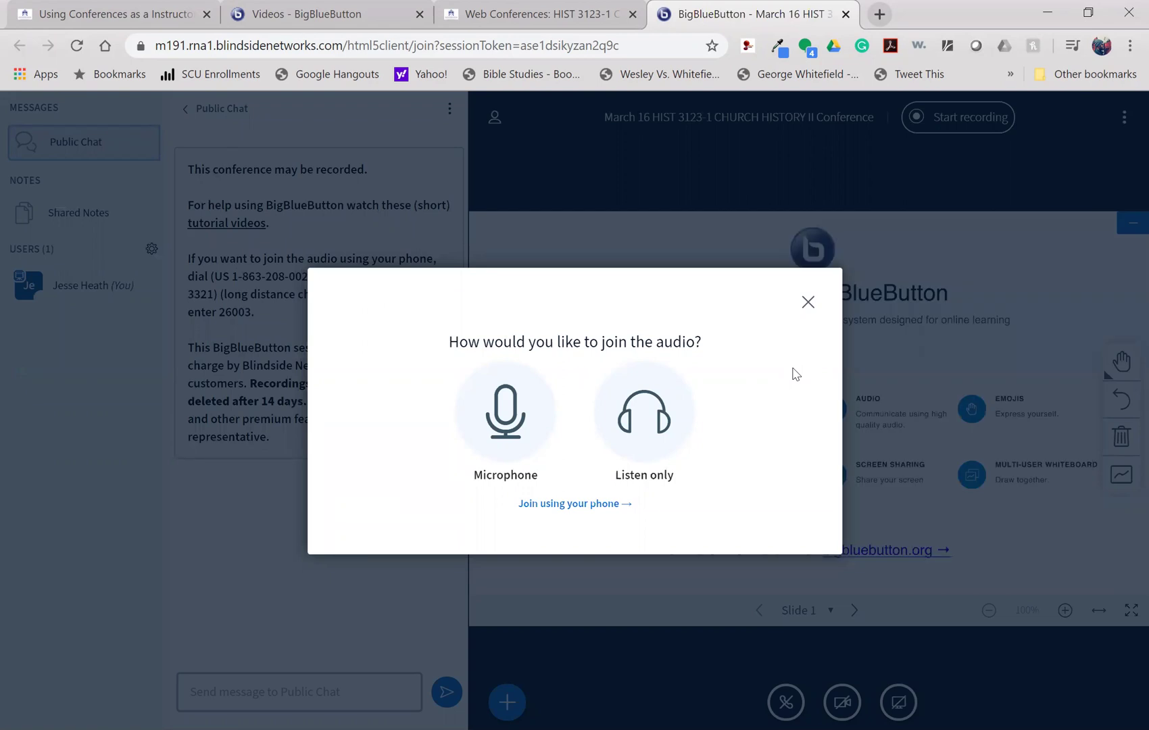
# Join audio by microphone, allow browser microphone access, and confirm the echo test
pyautogui.click(514, 425)
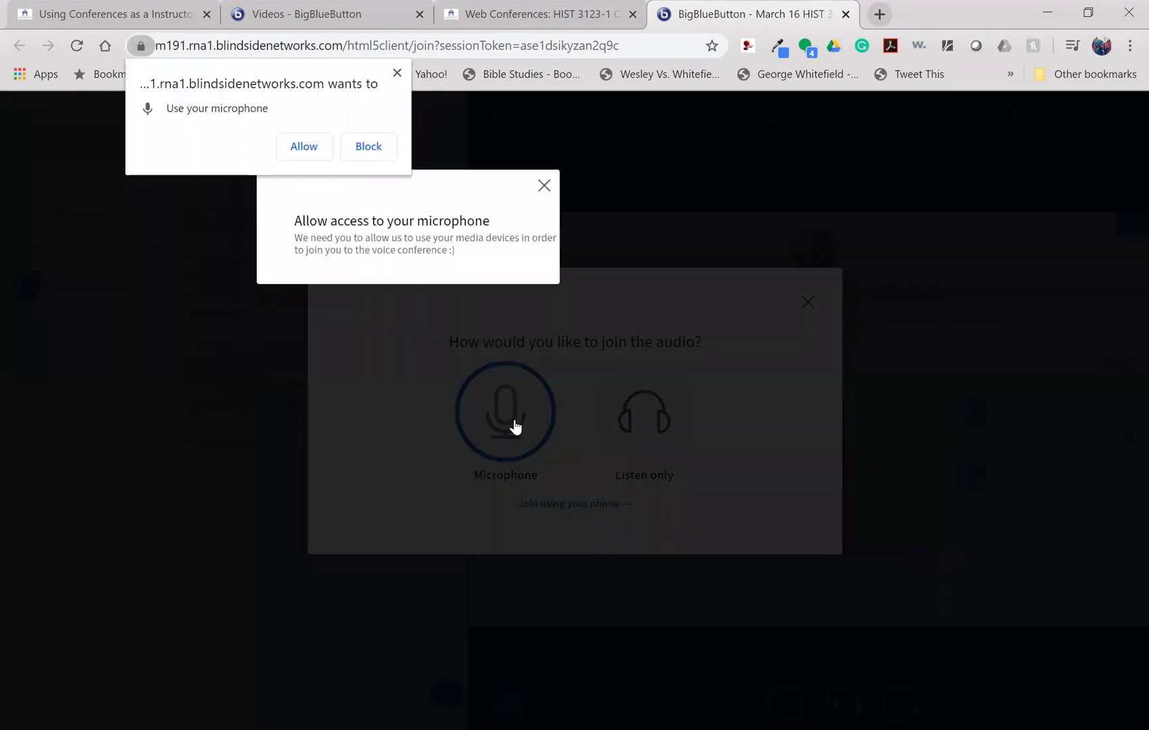
pyautogui.click(297, 149)
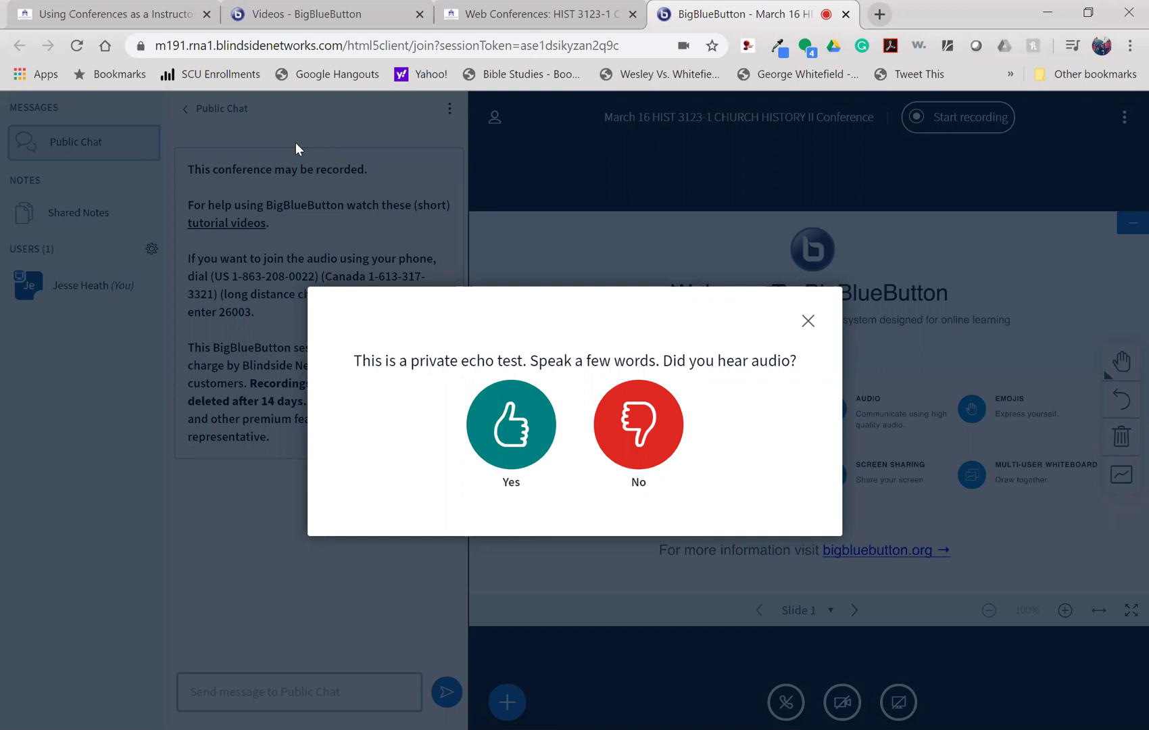
pyautogui.click(504, 427)
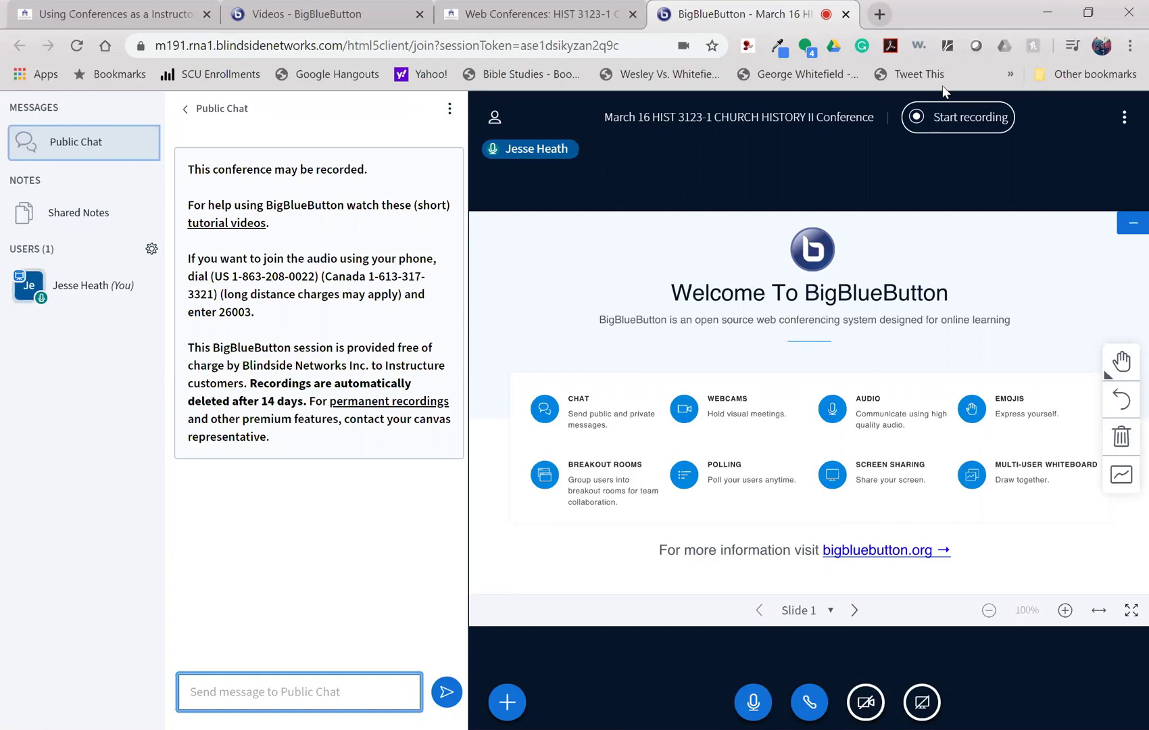
# Start recording the conference and confirm with Yes
pyautogui.click(944, 117)
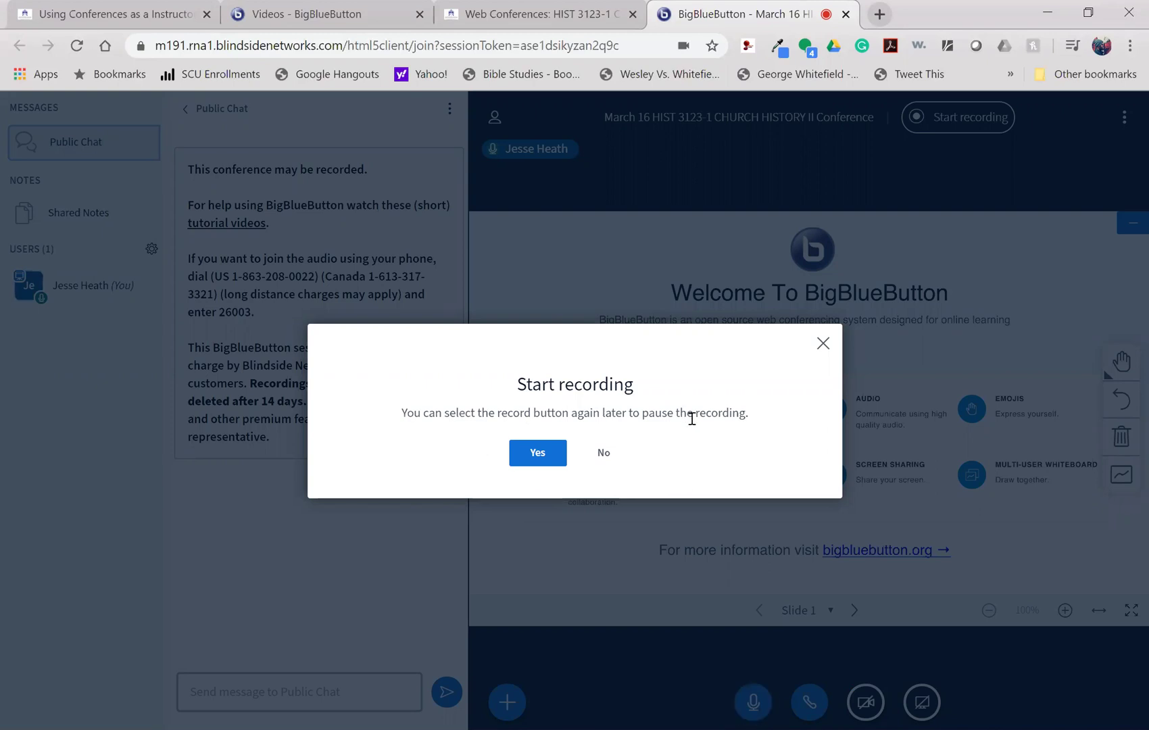
pyautogui.click(538, 453)
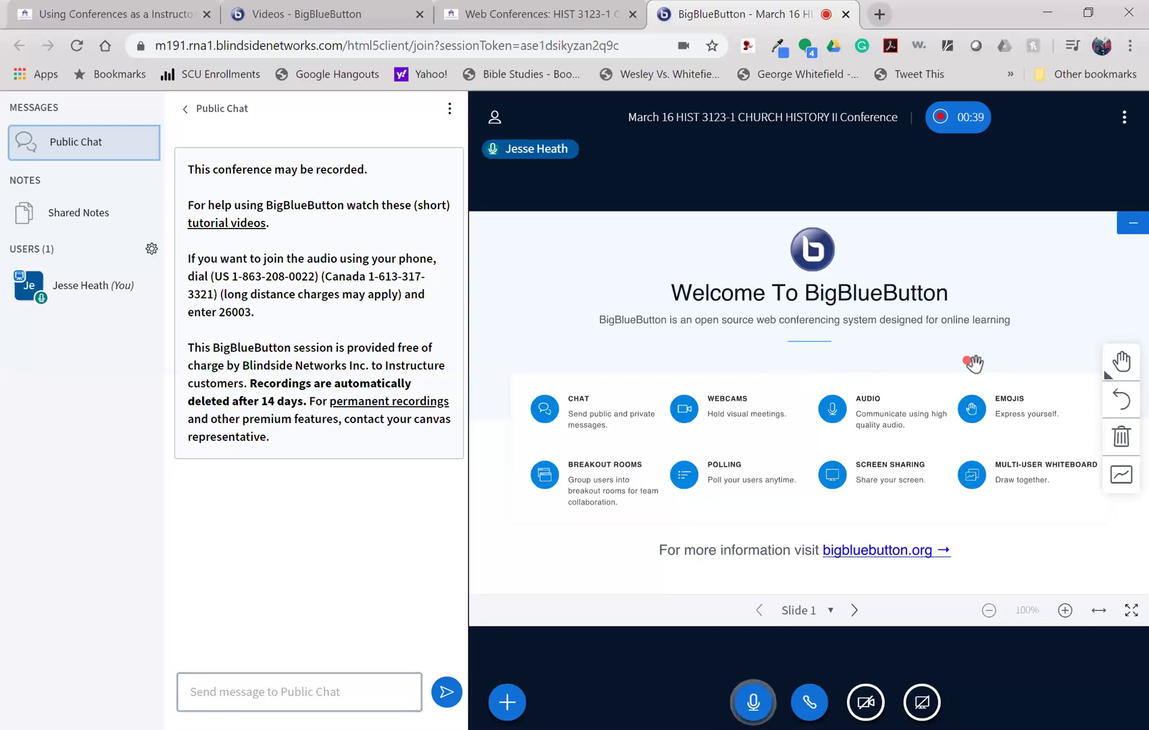
# Pause the running recording from the timer button and confirm with Yes
pyautogui.click(952, 125)
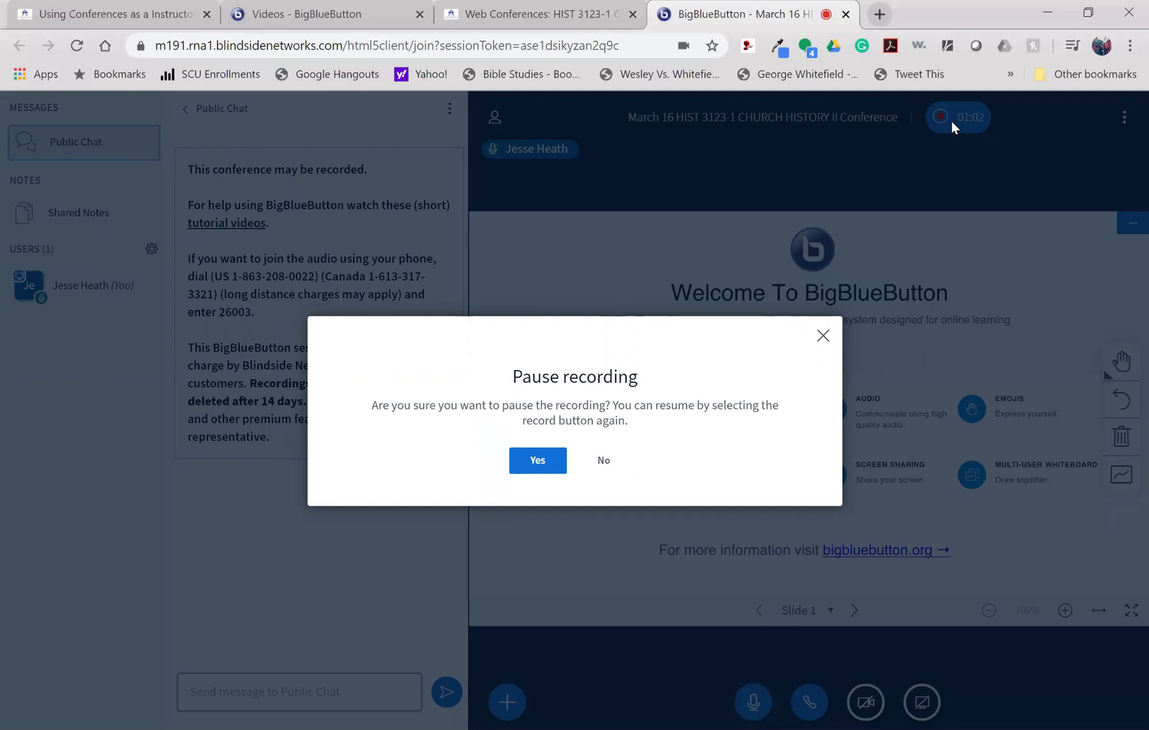
pyautogui.click(531, 465)
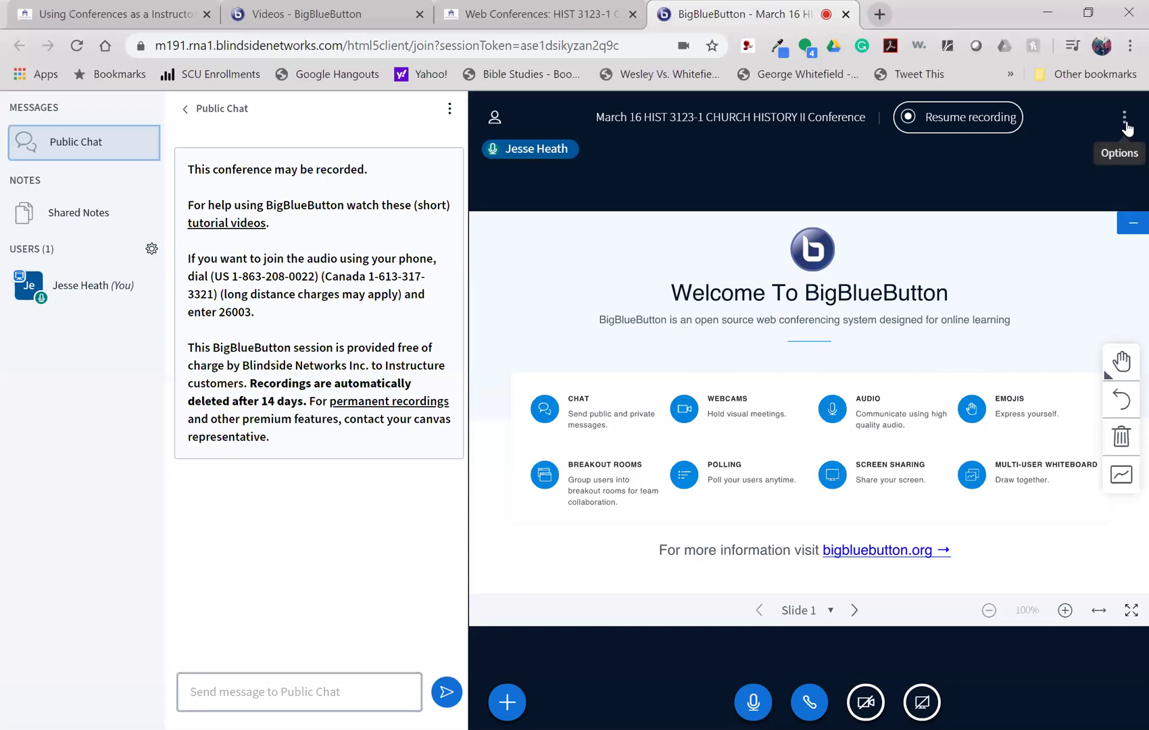
# End the meeting for everyone from the Options menu and dismiss the feedback dialog
pyautogui.click(1124, 121)
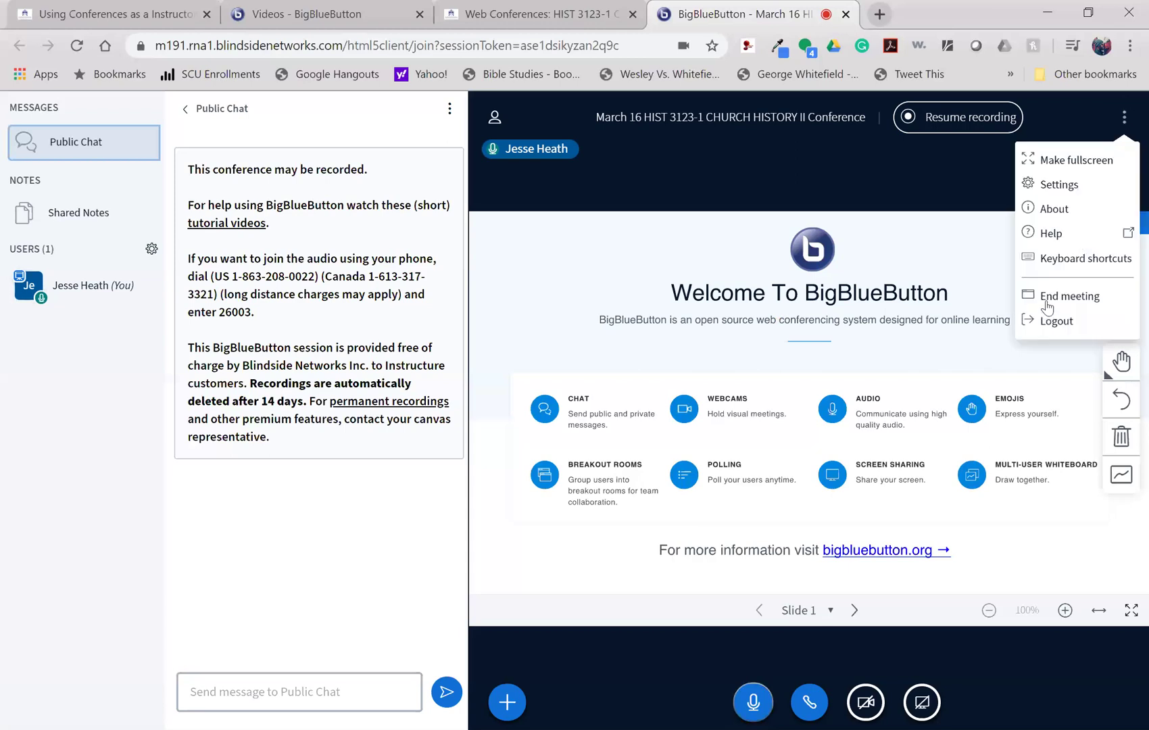
pyautogui.click(1047, 303)
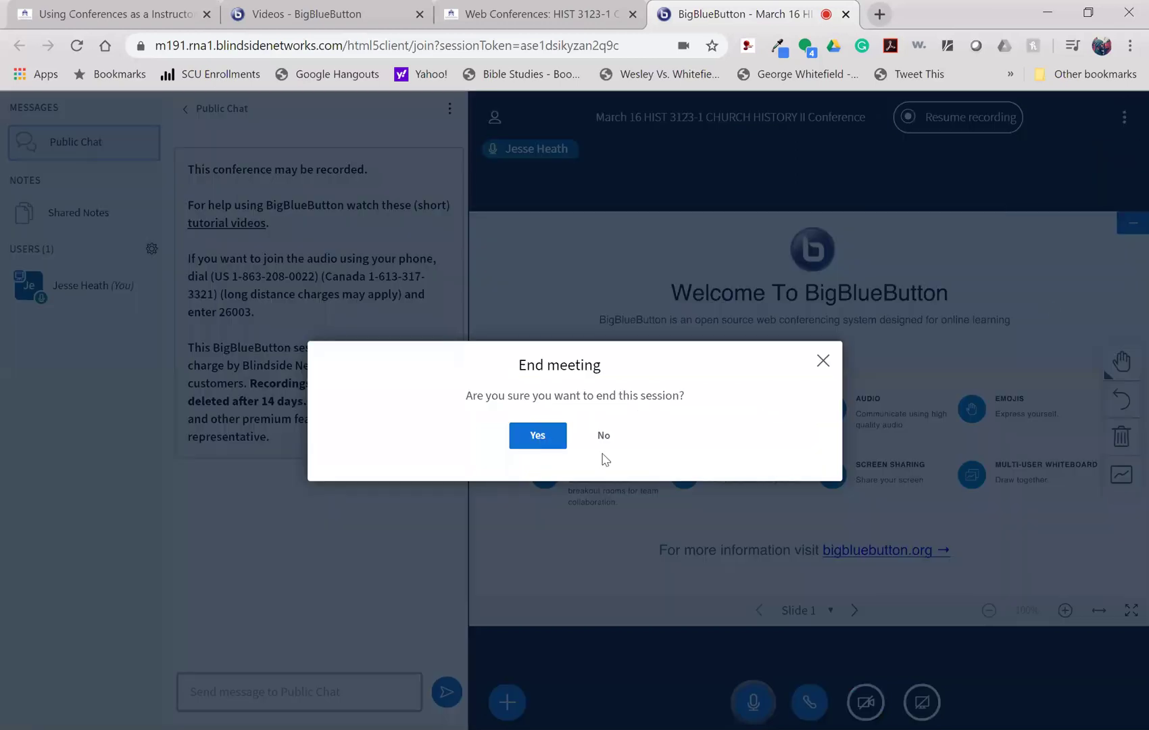
pyautogui.click(538, 441)
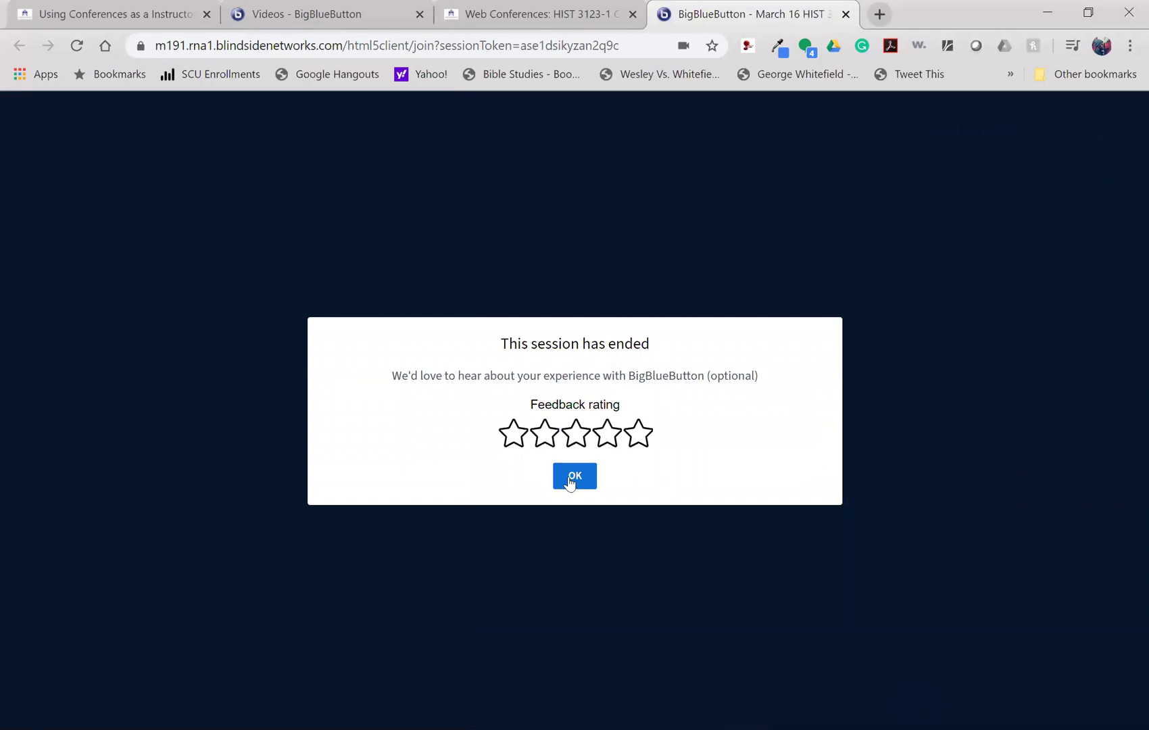
pyautogui.click(569, 481)
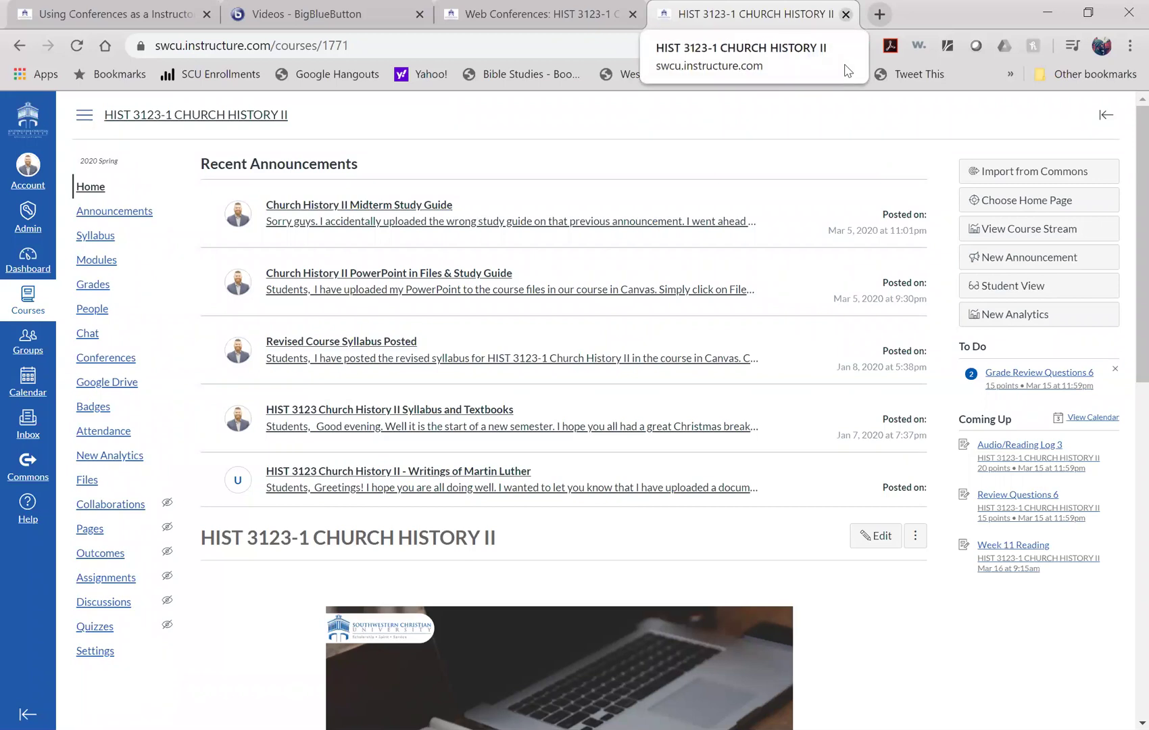
# Close the BigBlueButton tab and end the March 16 conference in Canvas, confirming with OK
pyautogui.hotkey('ctrl', 'w')
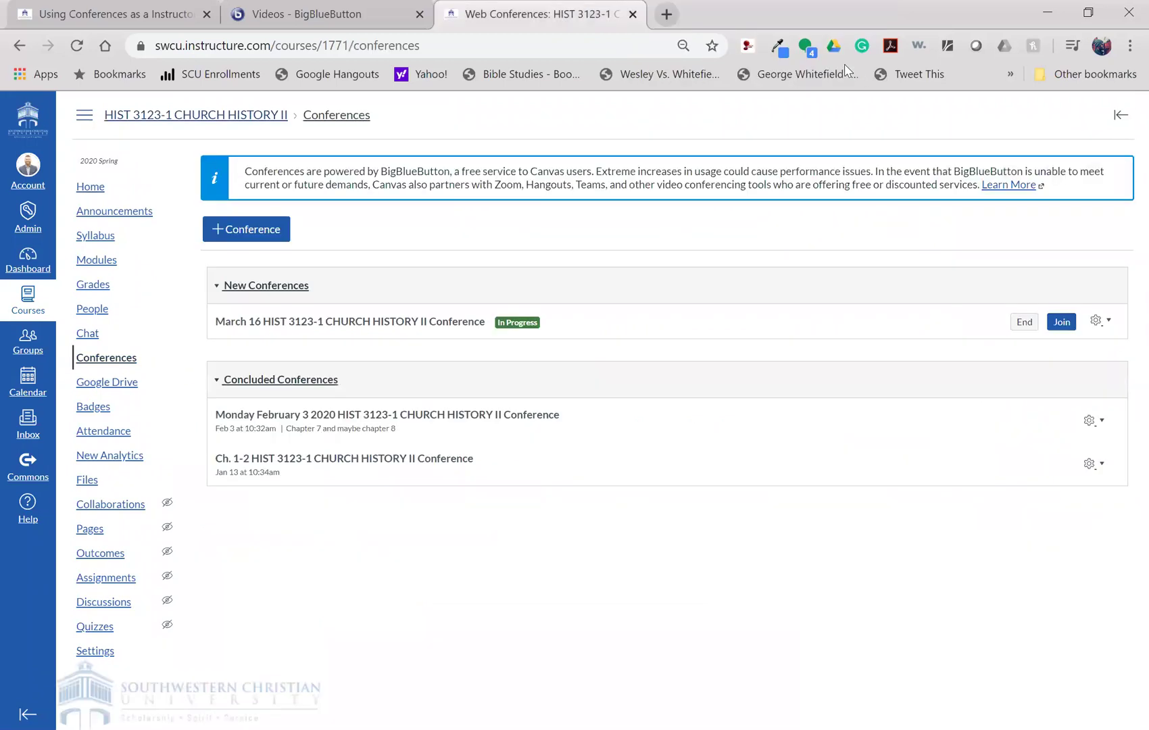
pyautogui.click(1022, 322)
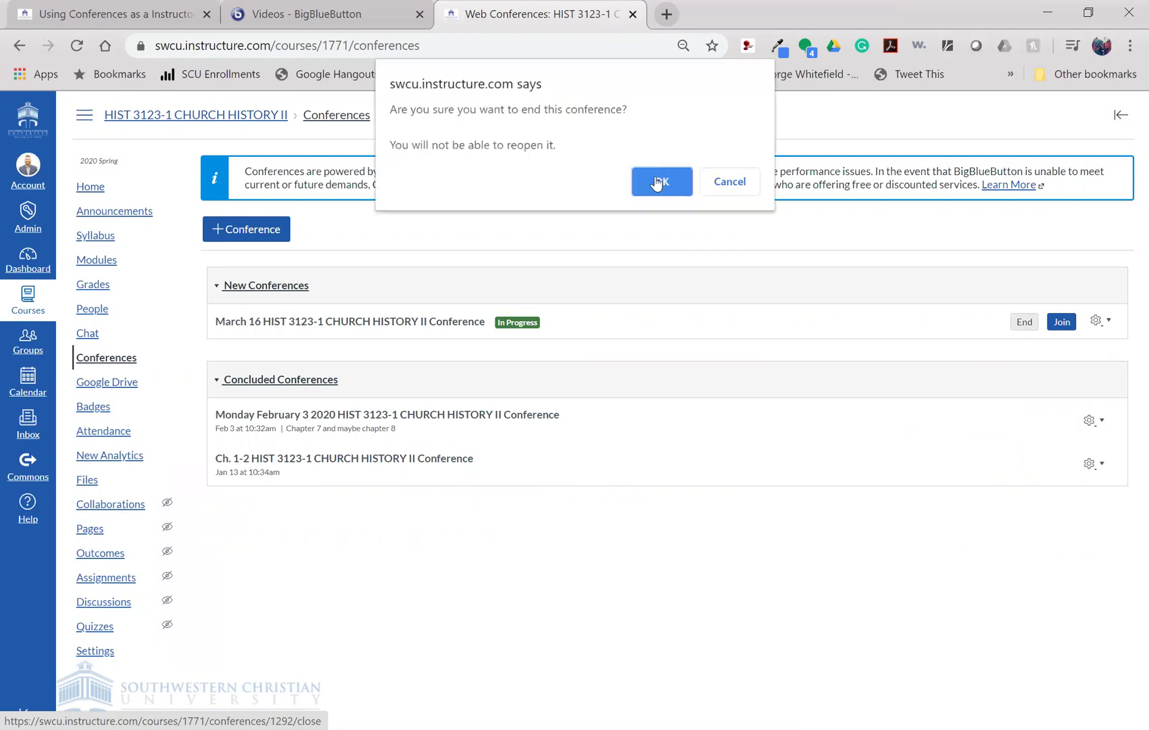
pyautogui.click(651, 185)
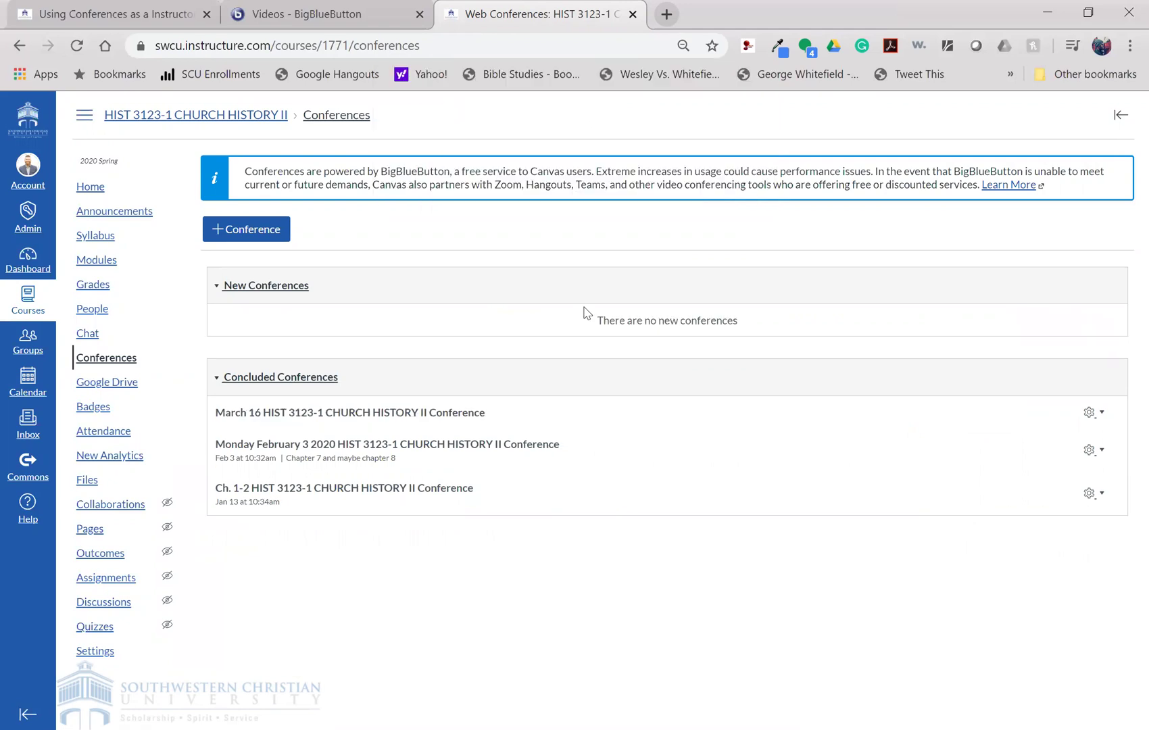